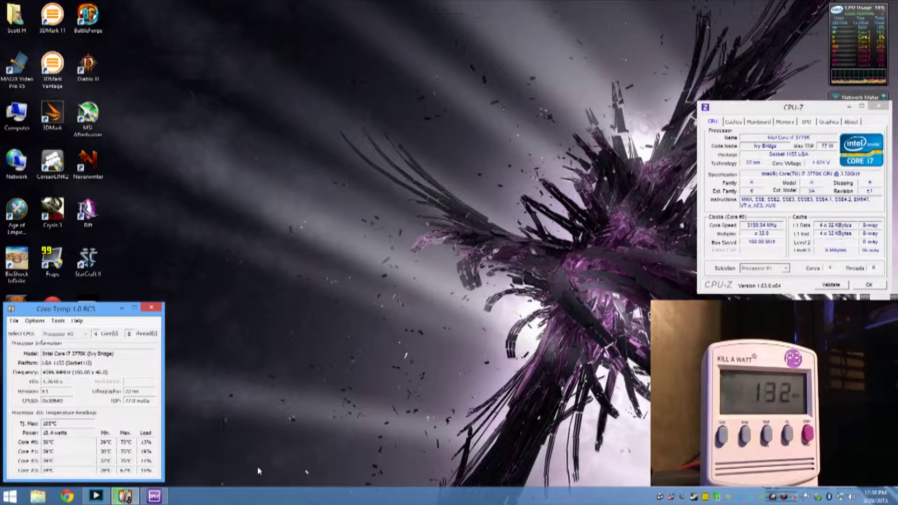
Open the Folding@home advanced control window and set the folding power to Full
left_click(97, 496)
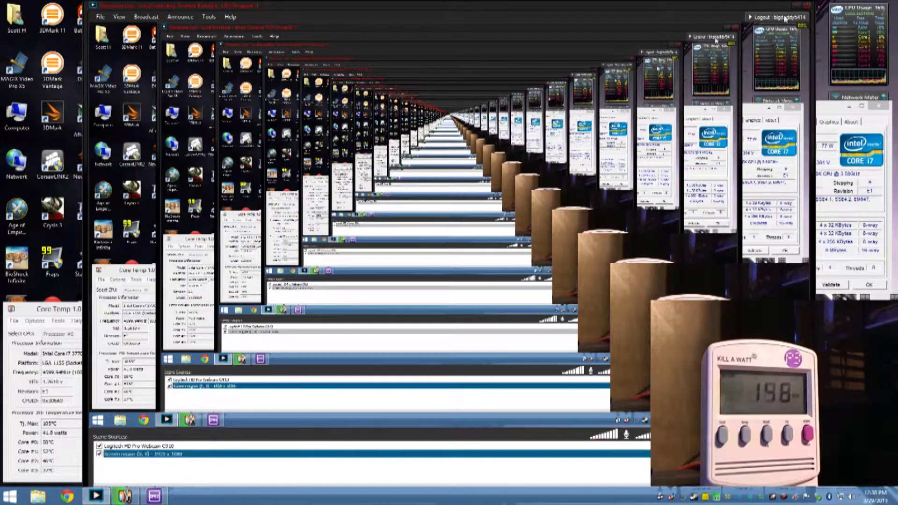
left_click(795, 5)
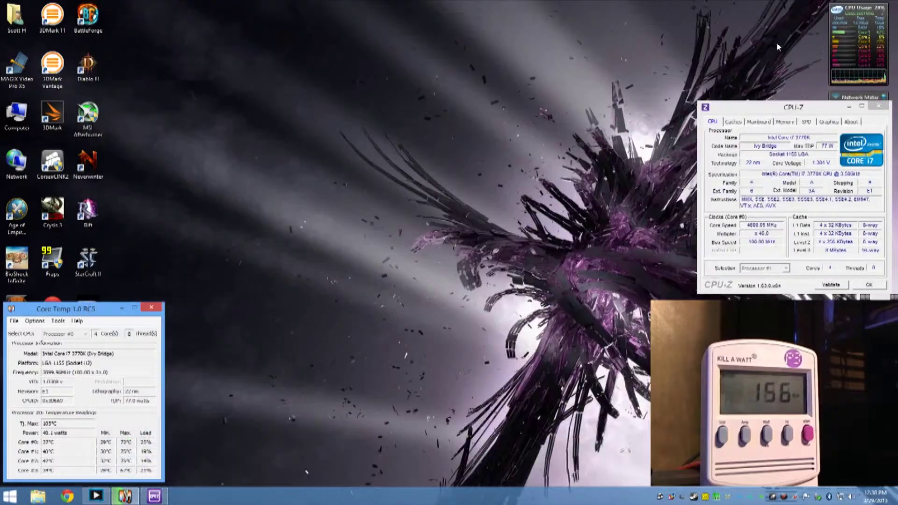
right_click(672, 497)
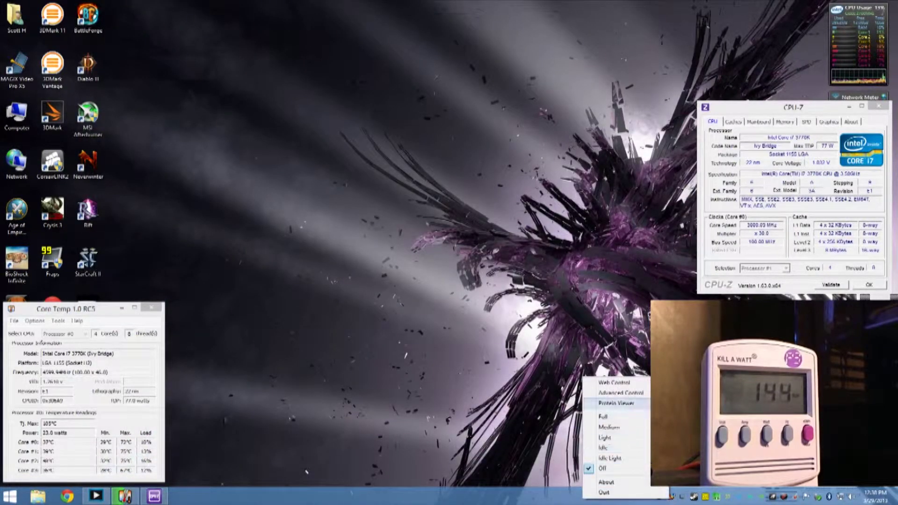
left_click(621, 393)
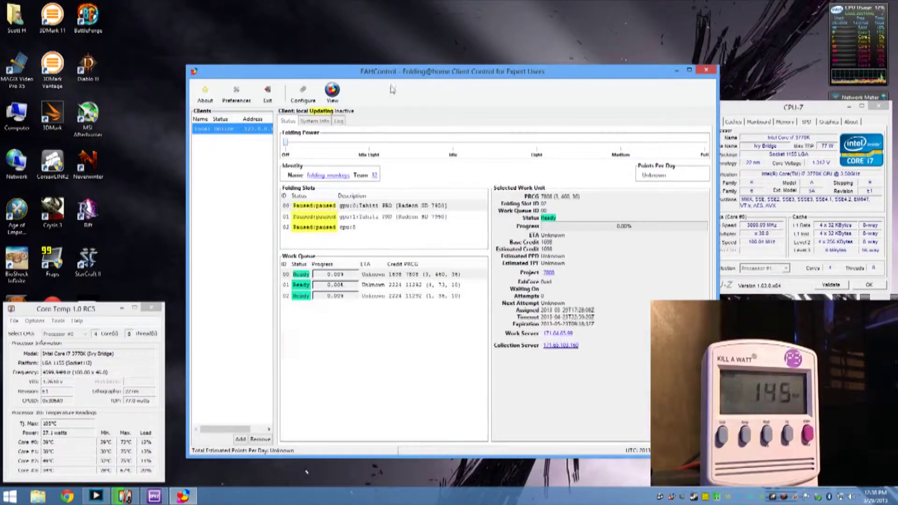
left_click_drag(394, 76, 374, 76)
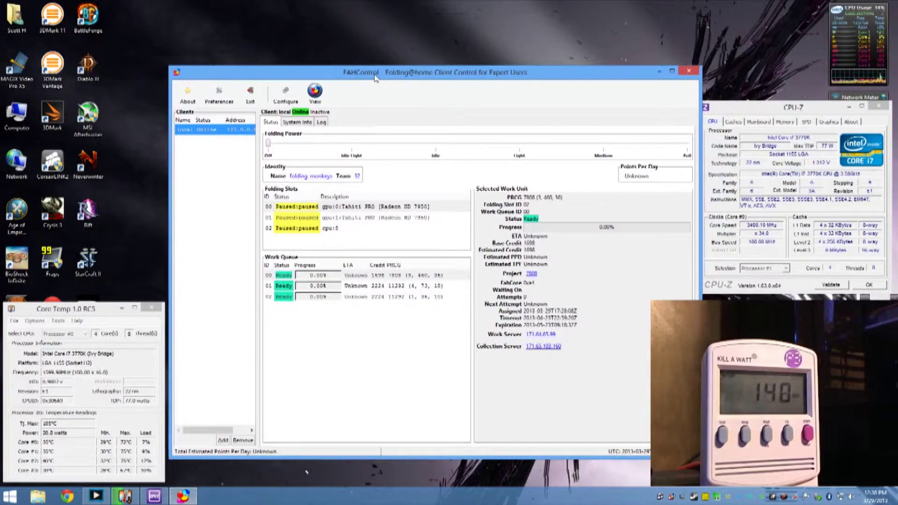
left_click_drag(266, 143, 683, 144)
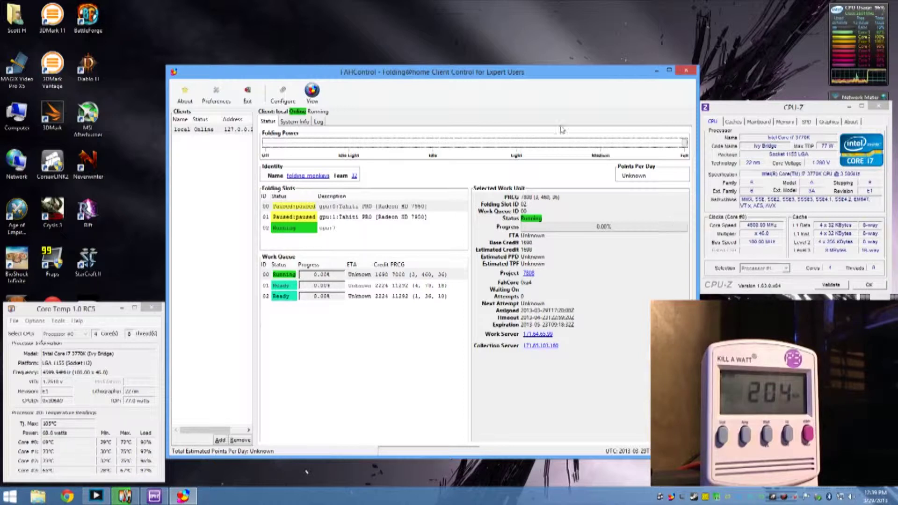
left_click_drag(494, 79, 493, 78)
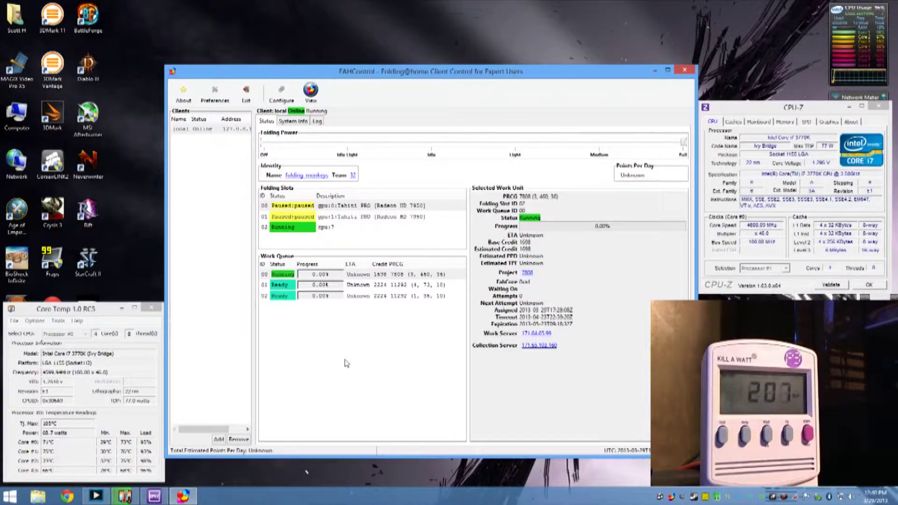
Start folding on both paused Radeon HD 7950 GPU slots
right_click(334, 207)
left_click(347, 211)
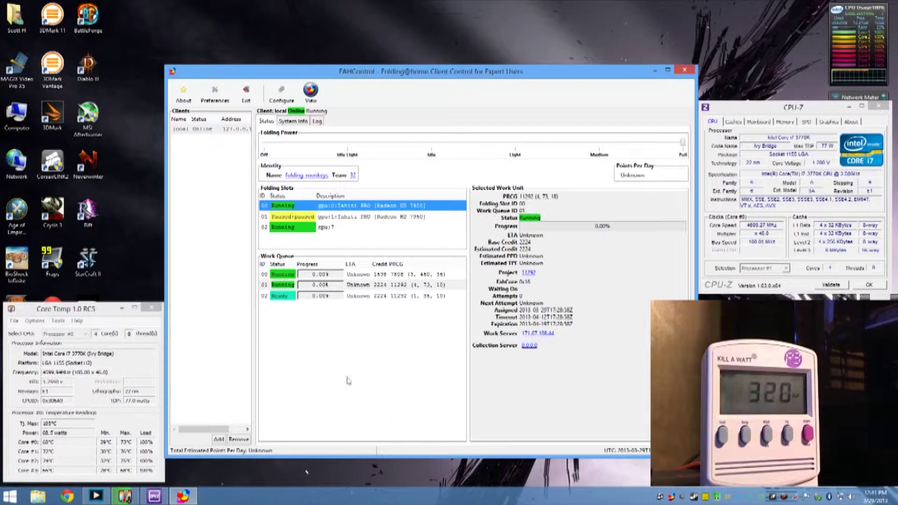
right_click(350, 221)
left_click(370, 227)
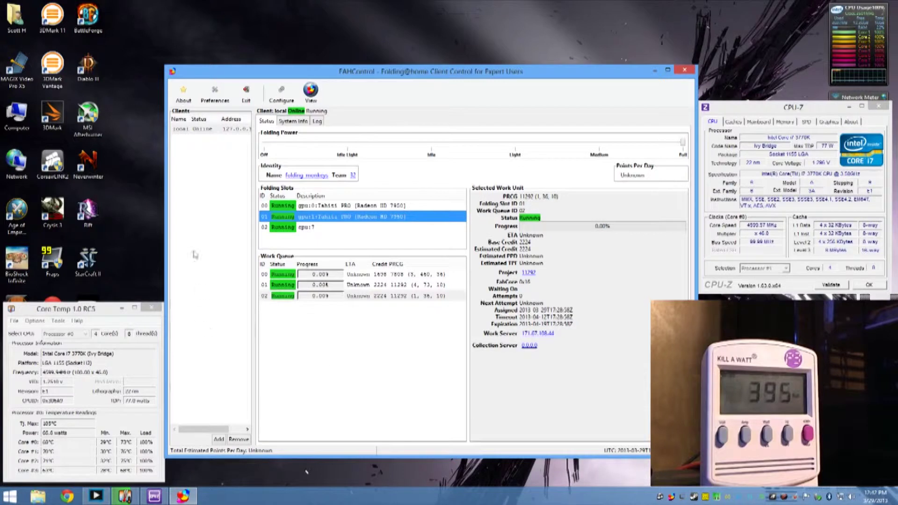
Open Catalyst Control Center and bring up the AMD OverDrive performance settings
right_click(126, 154)
left_click(141, 159)
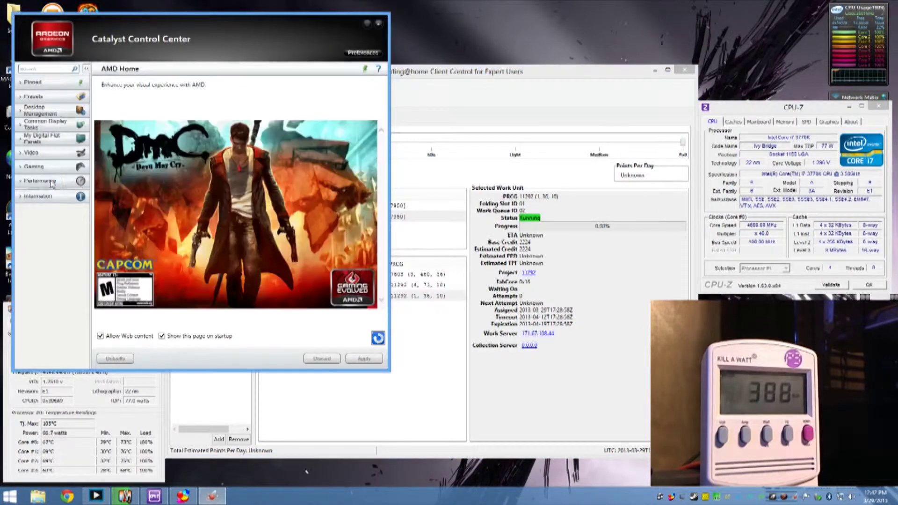
left_click(53, 182)
left_click(52, 203)
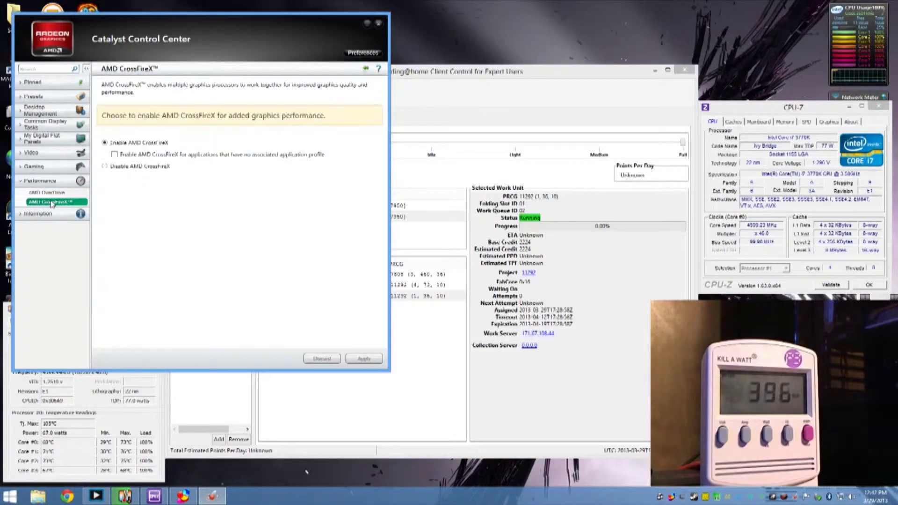
left_click(51, 193)
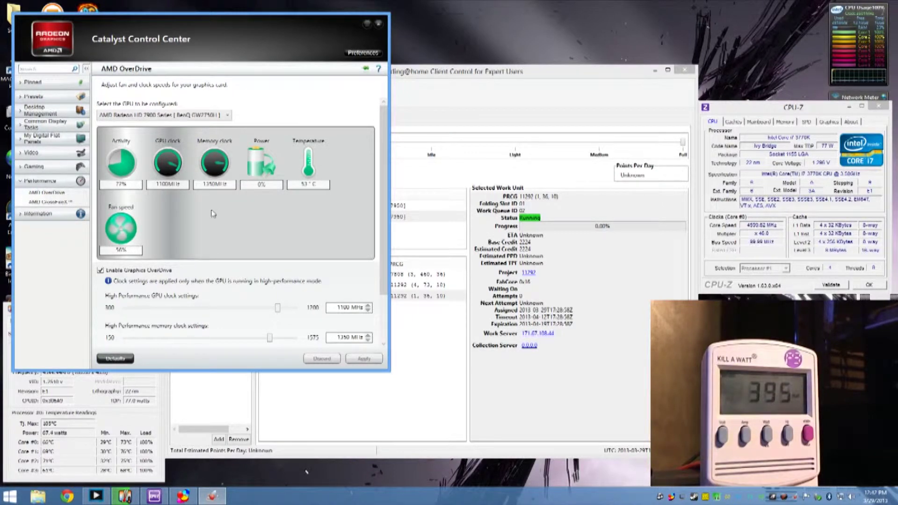
Compare the activity, clocks, temperature and fan speed of the two Radeon HD 7900 Series GPUs, and check the CrossFireX setting
left_click(230, 118)
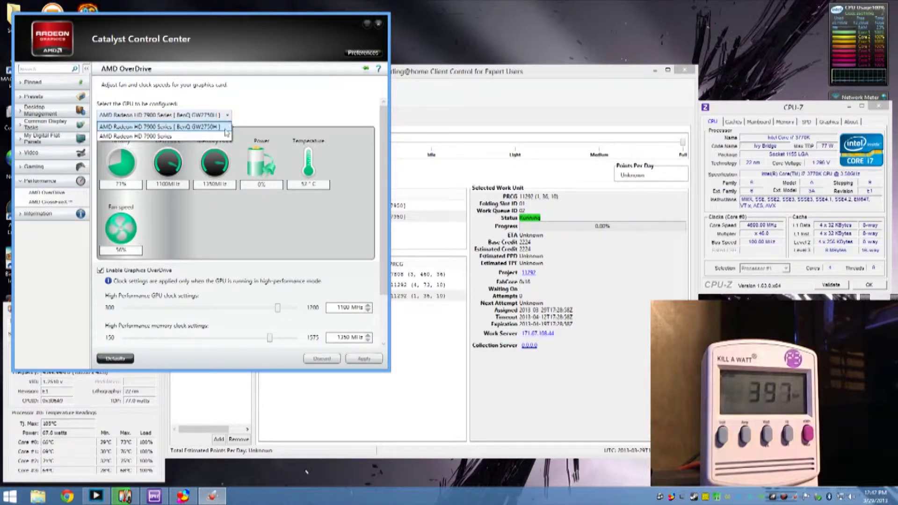
left_click(220, 136)
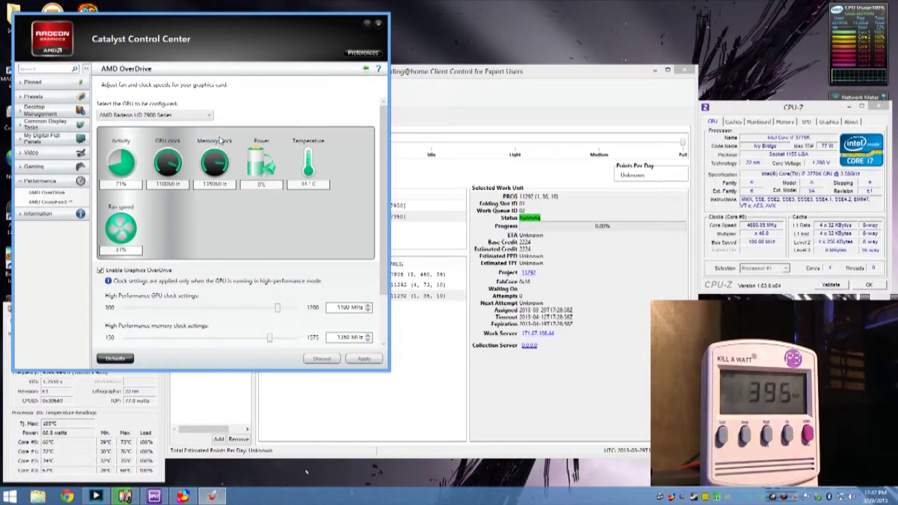
left_click(212, 116)
left_click(205, 127)
left_click(227, 116)
left_click(222, 137)
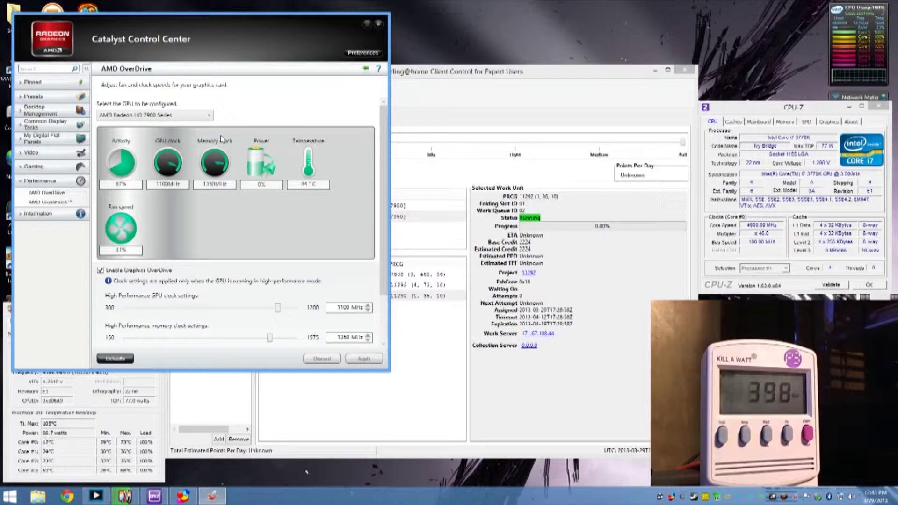
left_click(210, 117)
left_click(211, 127)
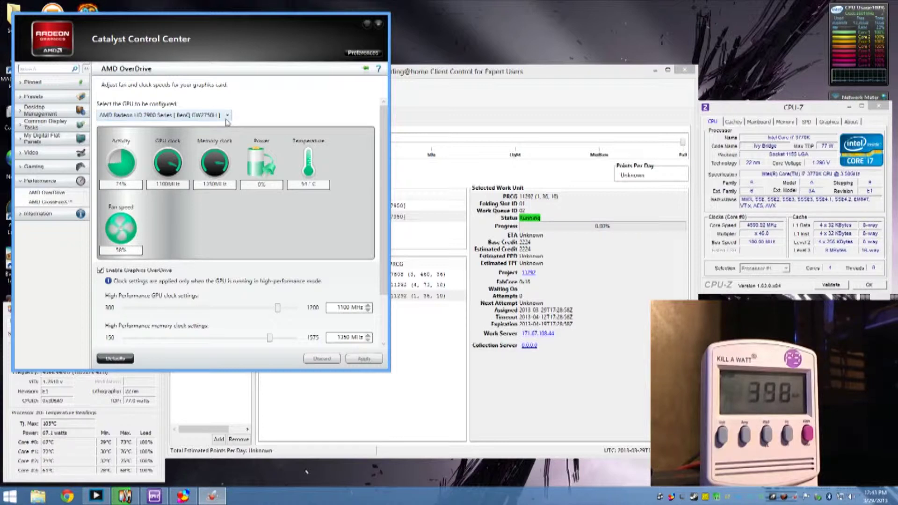
left_click(227, 119)
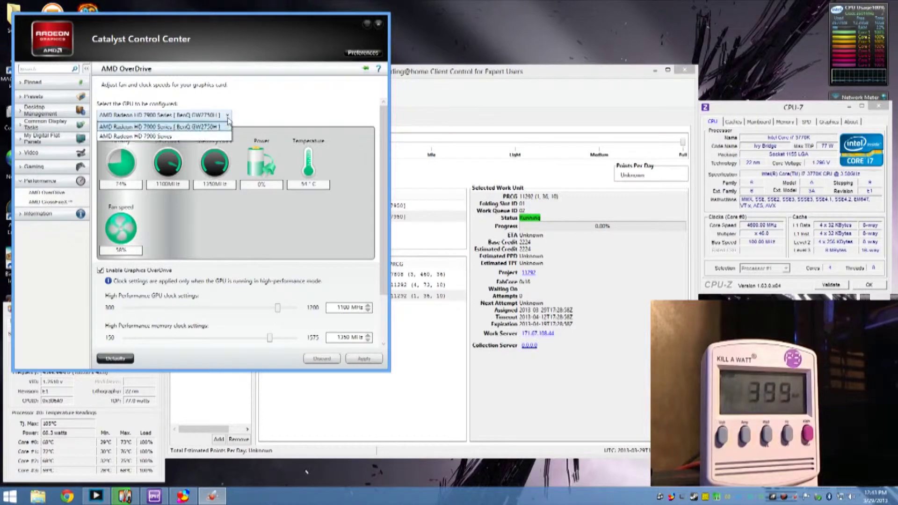
left_click(222, 137)
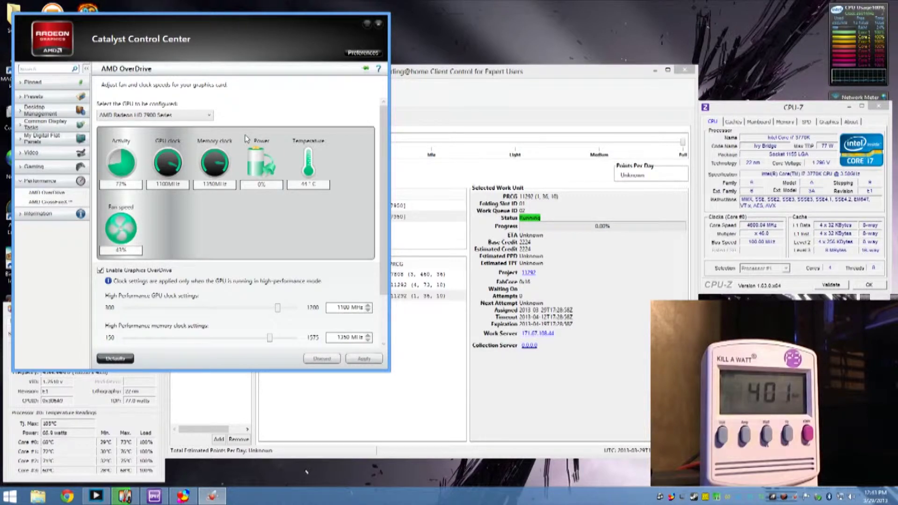
left_click(209, 118)
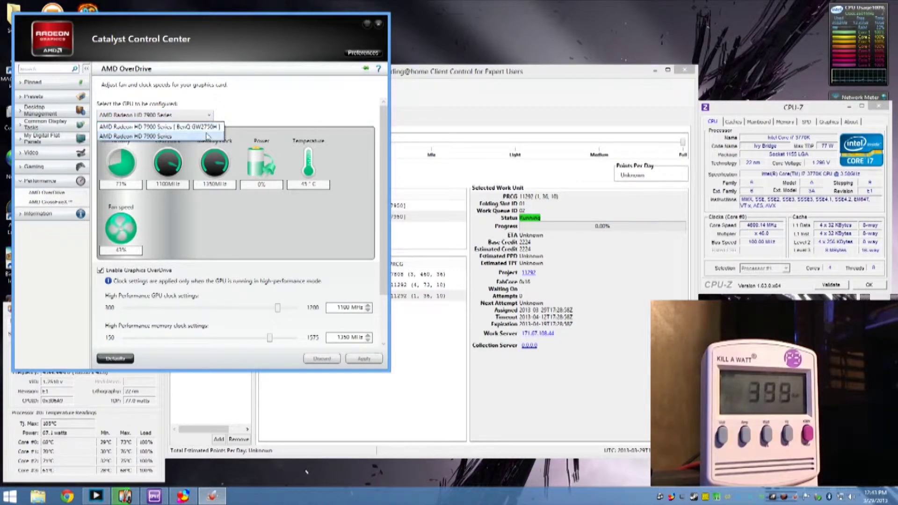
left_click(209, 131)
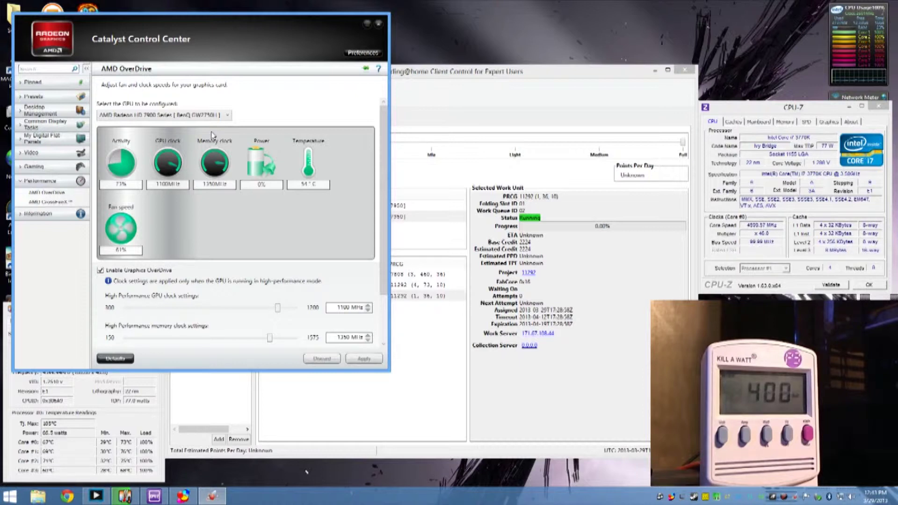
left_click(228, 115)
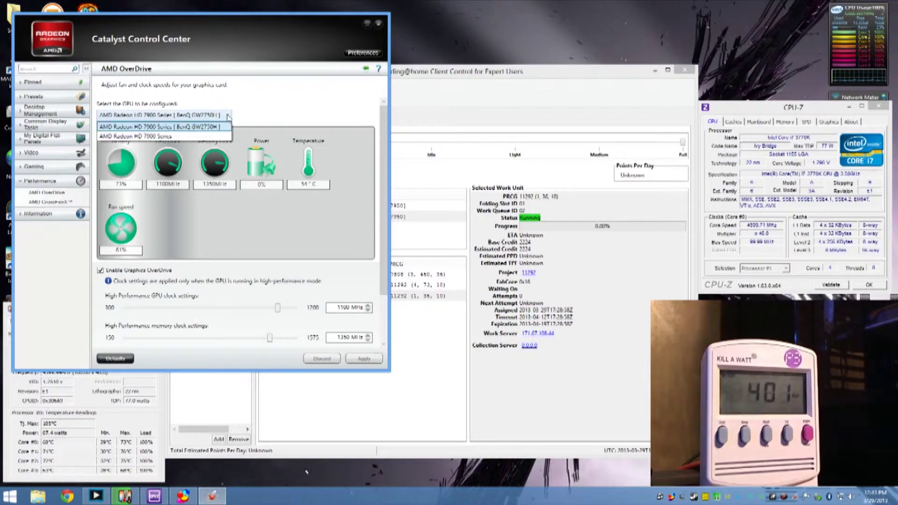
left_click(222, 136)
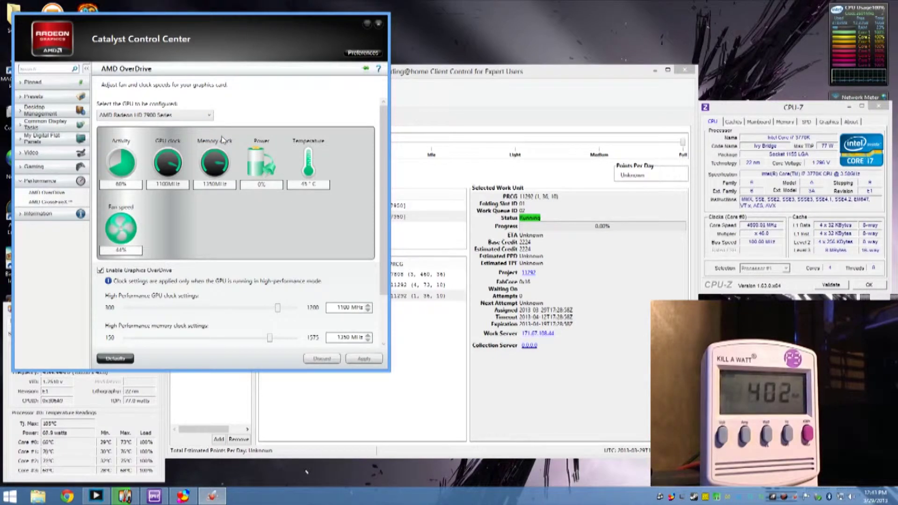
left_click(51, 201)
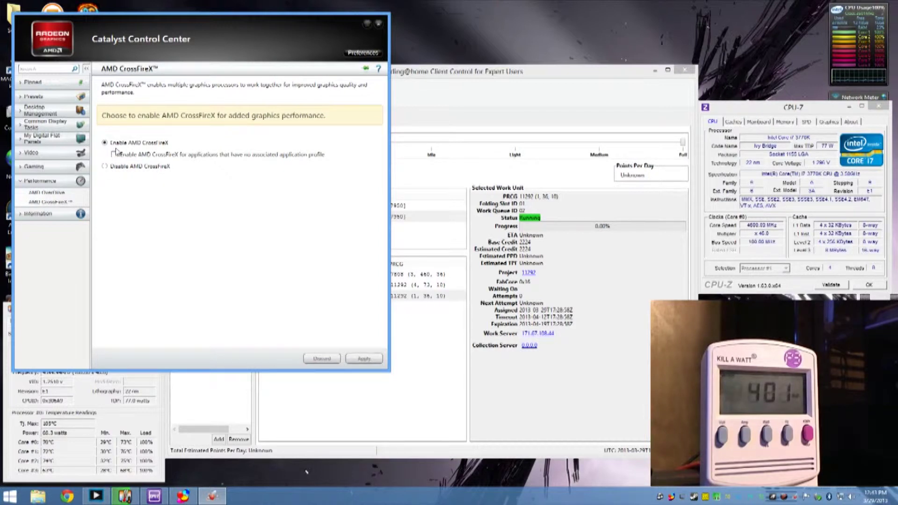
Set the OverDrive power control of the GPU connected to the BenQ GW2750H to 20% and apply it
left_click(46, 192)
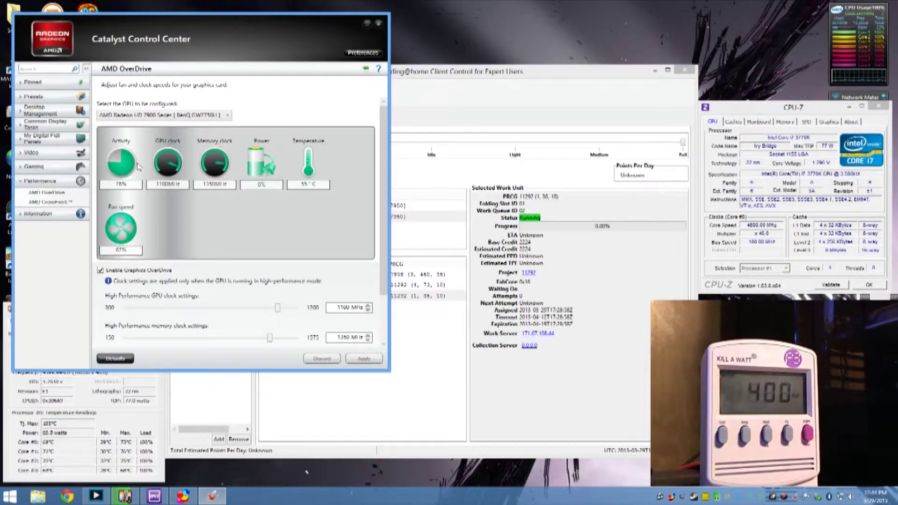
scroll(138, 167, "down", 3)
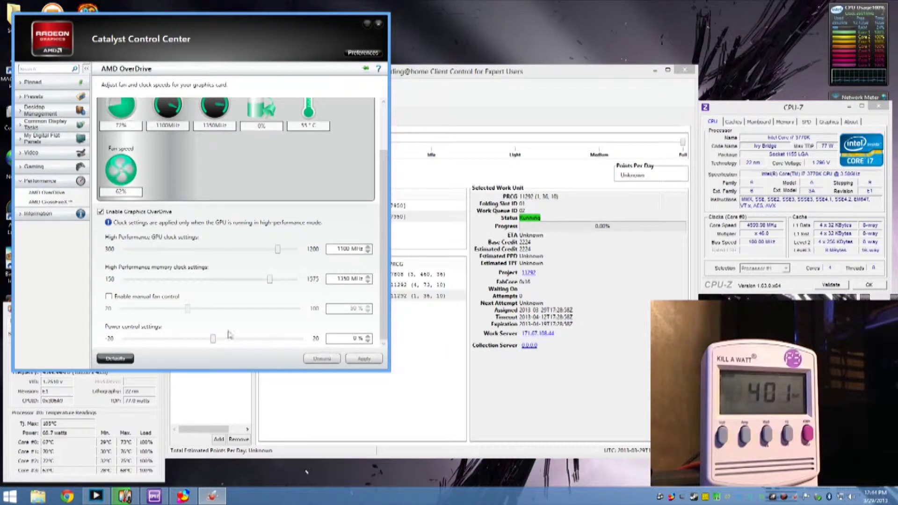
left_click_drag(214, 339, 304, 339)
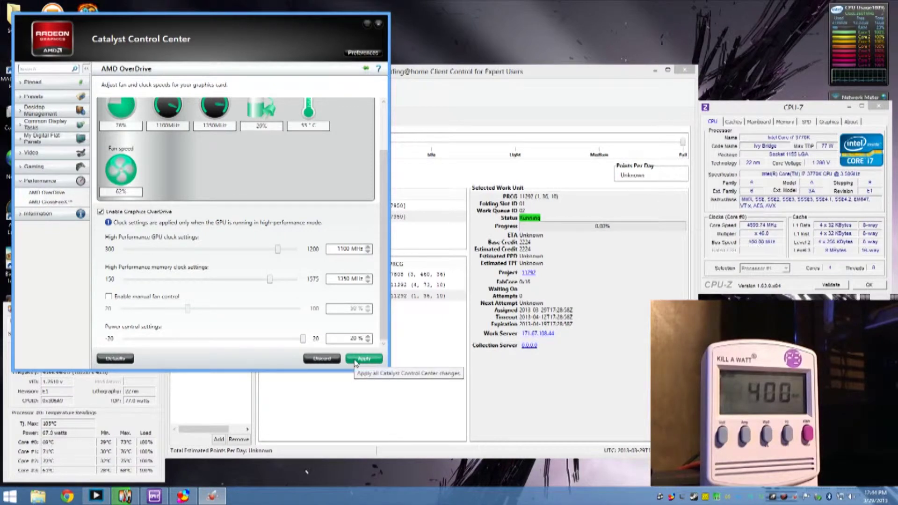
left_click(356, 359)
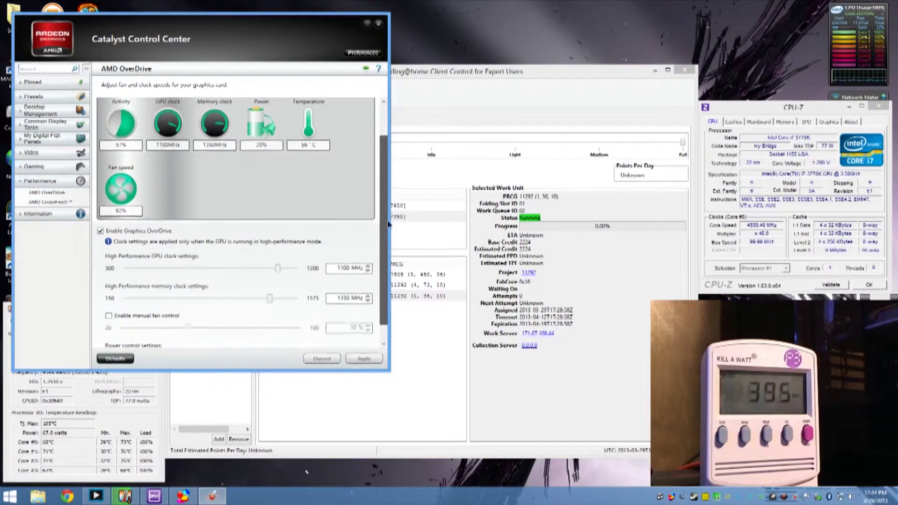
Set the power control of the second Radeon HD 7900 Series GPU to 20% and apply it
left_click_drag(391, 242, 399, 202)
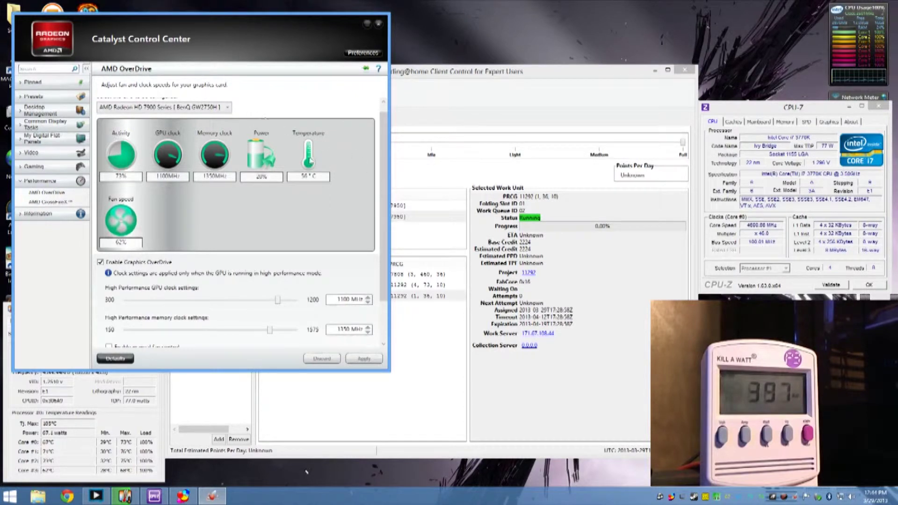
scroll(309, 161, "down", 2)
scroll(307, 162, "up", 3)
left_click(228, 116)
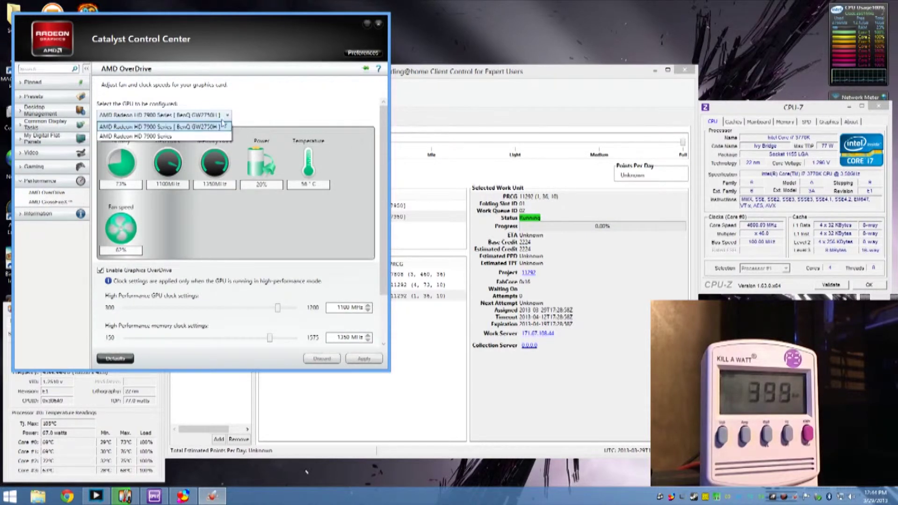
left_click(195, 130)
scroll(226, 327, "down", 2)
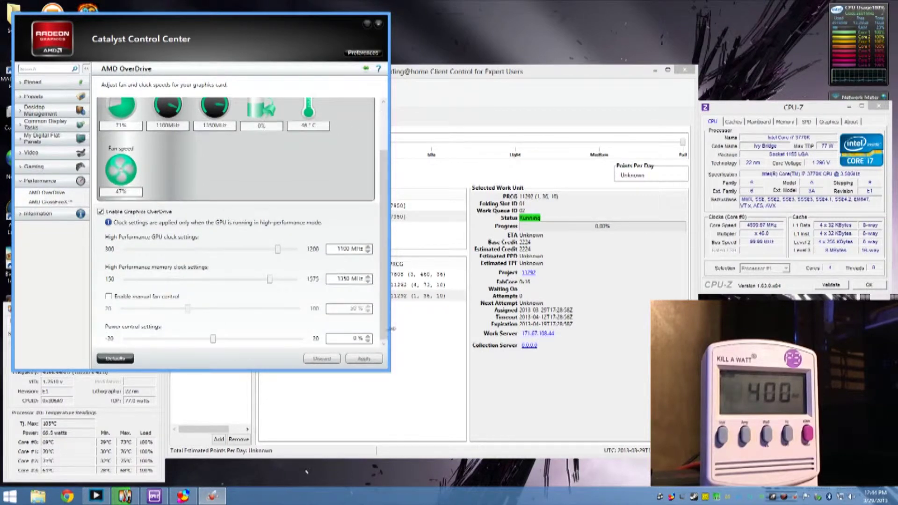
left_click_drag(226, 342, 323, 338)
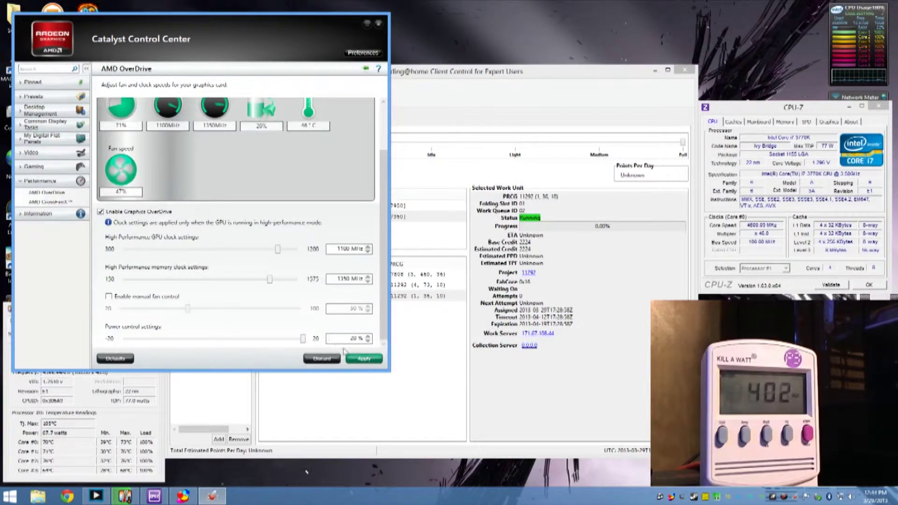
left_click_drag(385, 240, 388, 188)
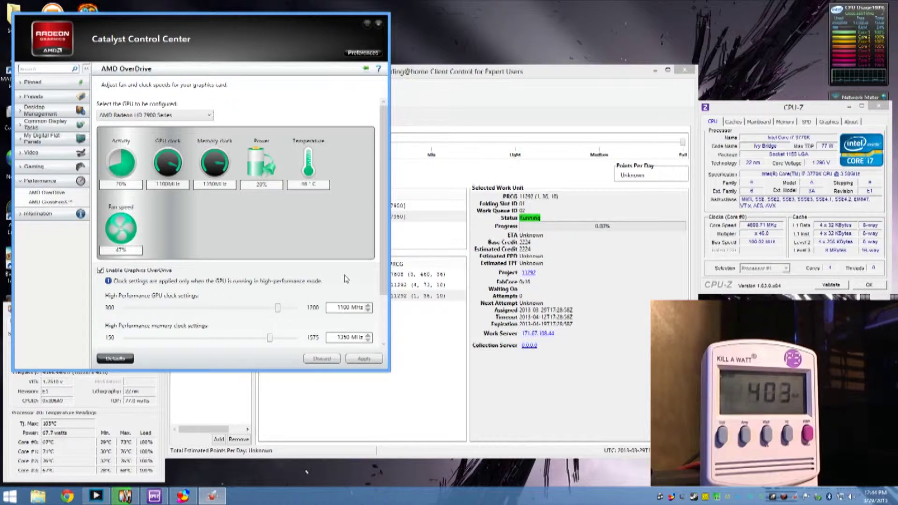
Review the OverDrive readings of the GPU connected to the BenQ GW2750H, and move the Catalyst Control Center window aside
left_click(211, 116)
left_click(209, 125)
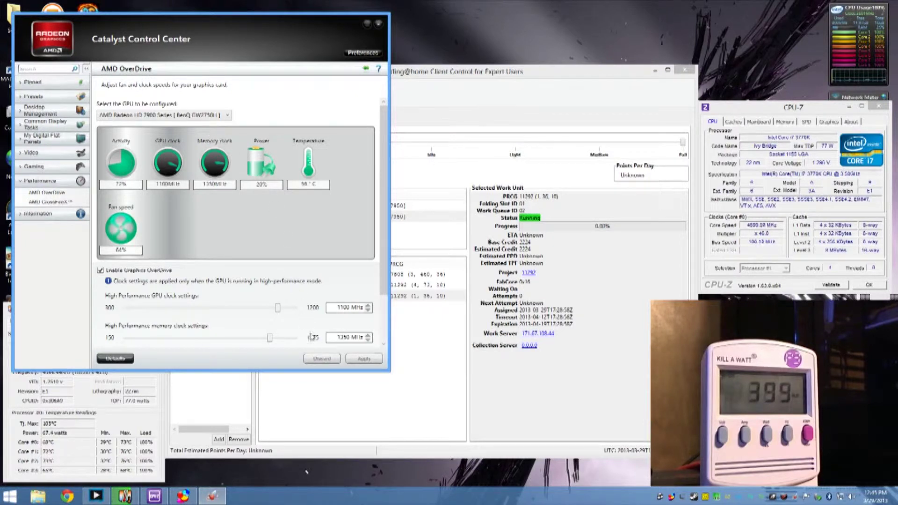
left_click_drag(148, 47, 207, 64)
left_click(452, 47)
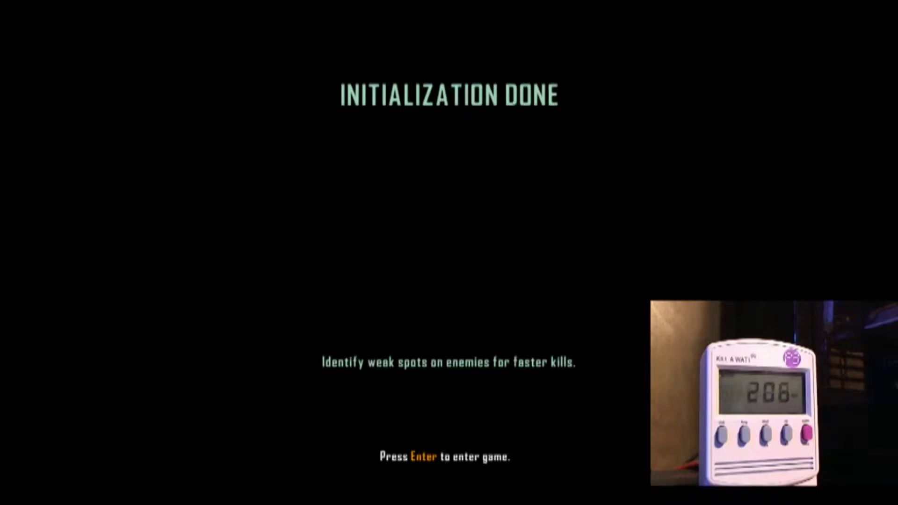
Enter the game from the finished loading screen and walk the character forward
key("Return")
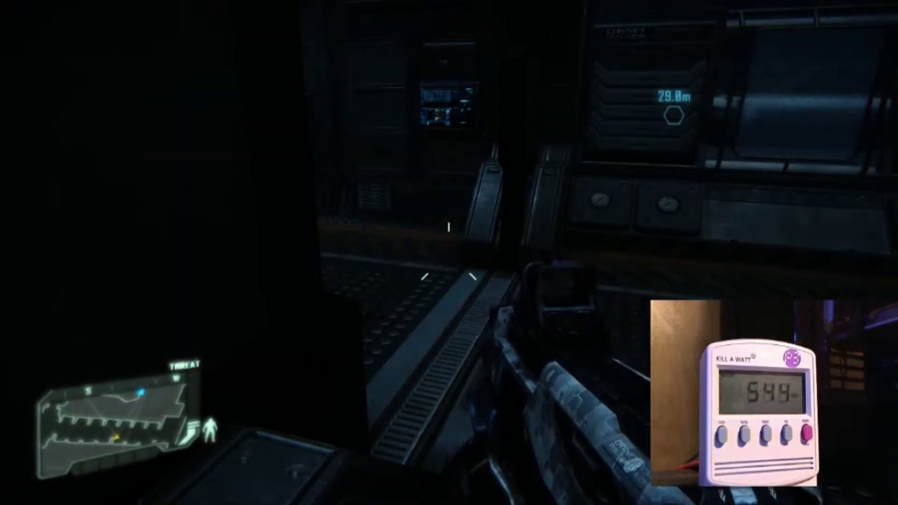
key("w")
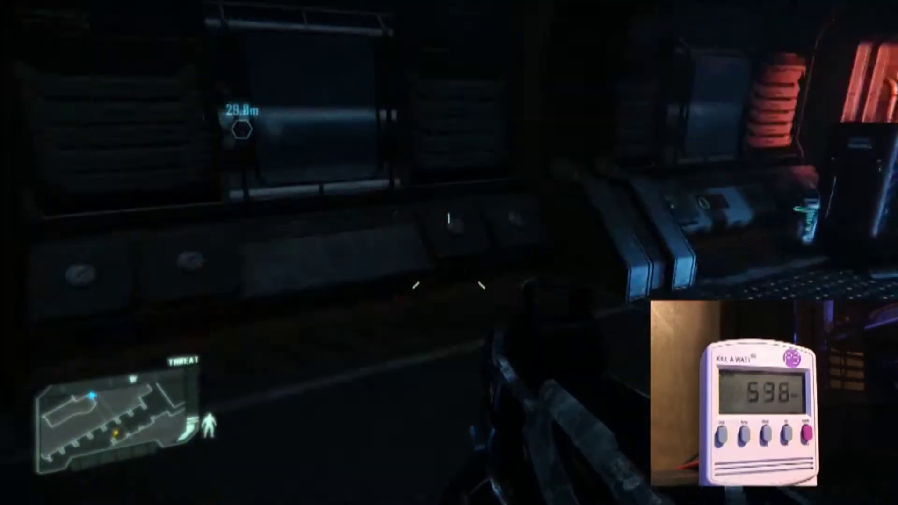